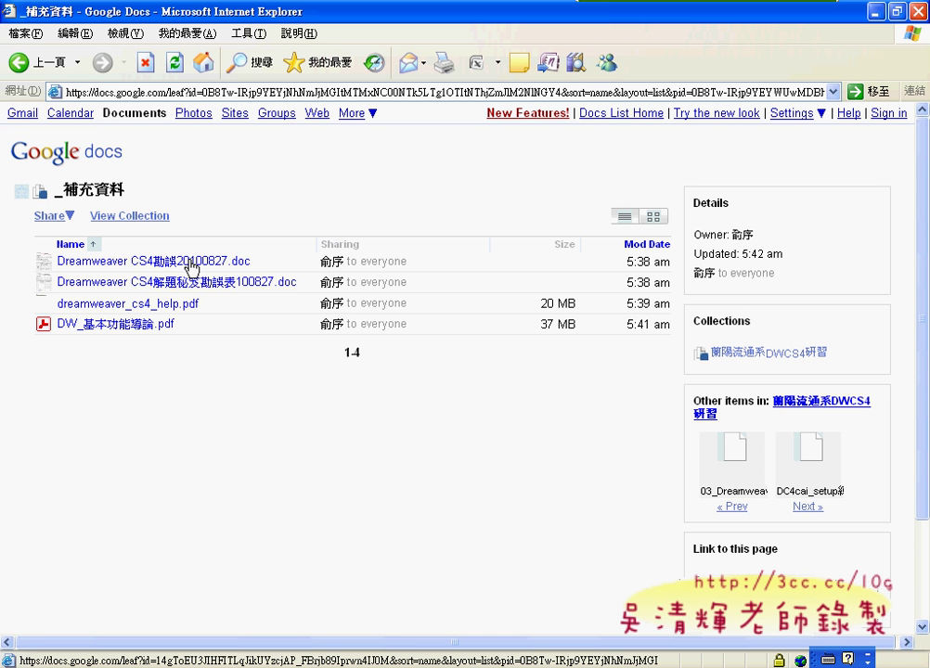
View Dreamweaver CS4勘誤20100827.doc from the _補充資料 collection, return to the file list and close the browser.
click(190, 263)
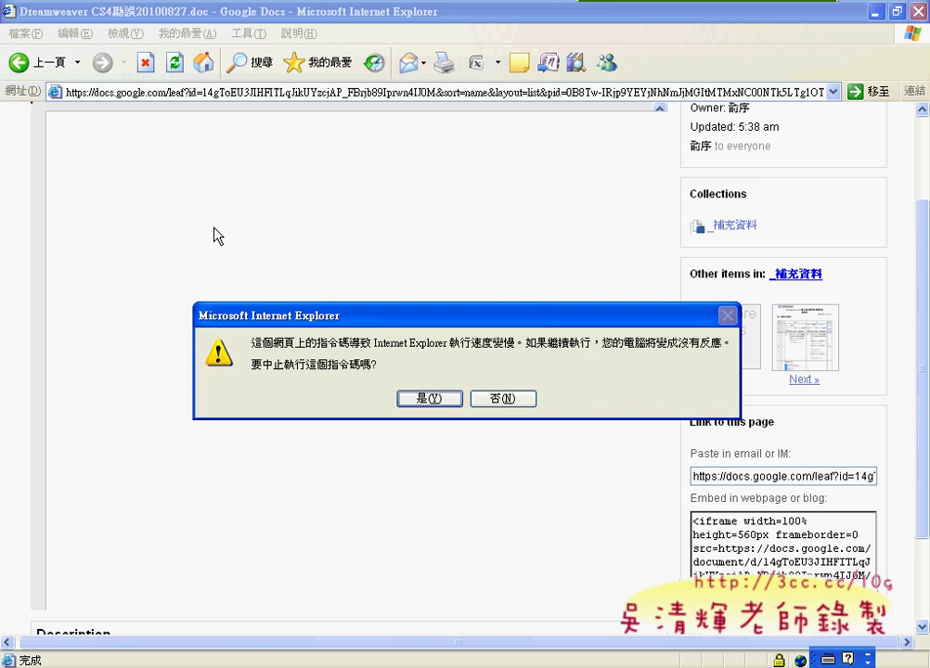
click(434, 399)
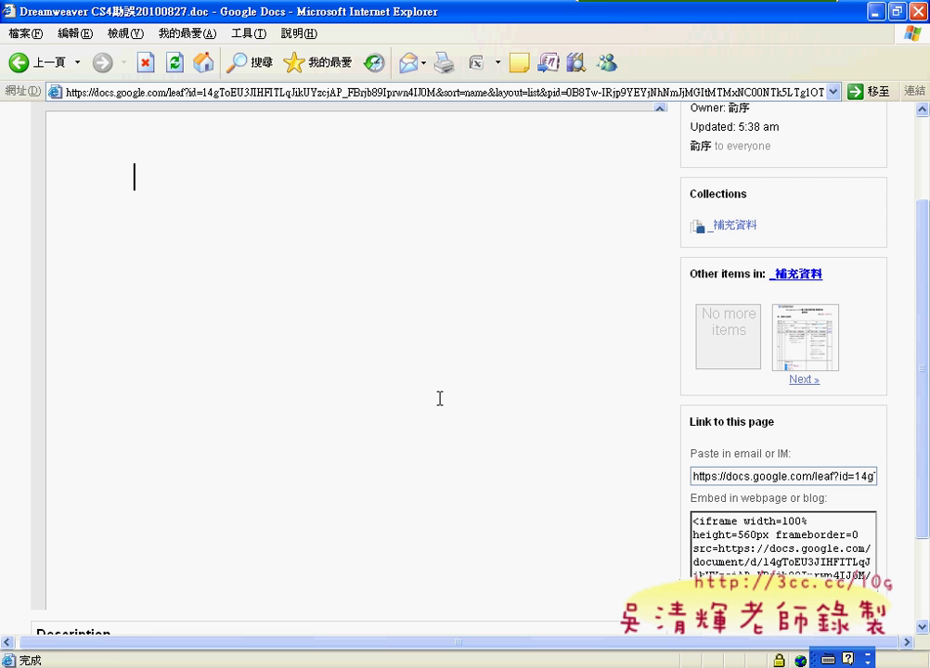
scroll(423, 393, up, 3)
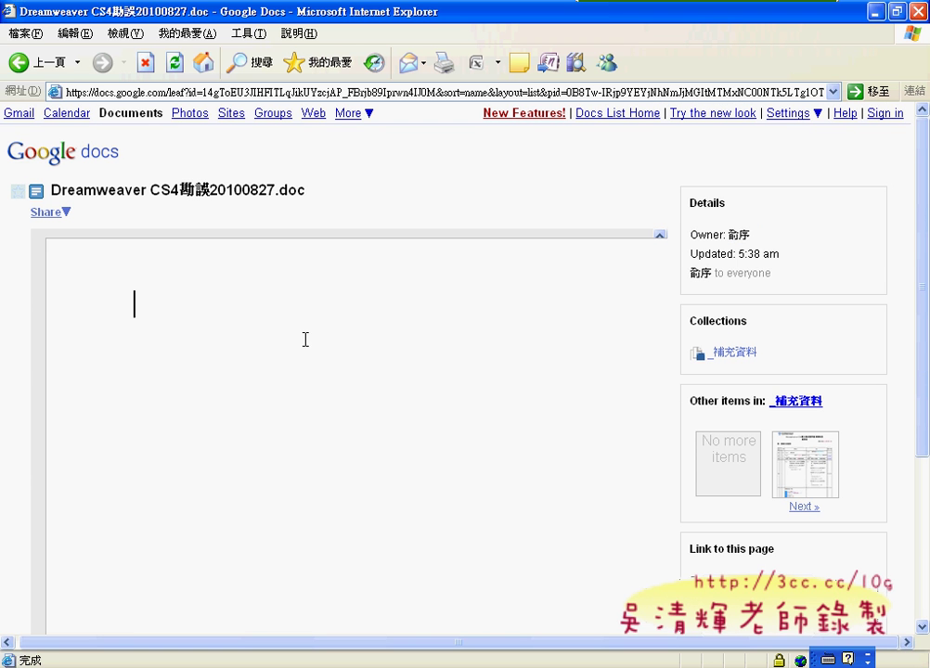
click(46, 63)
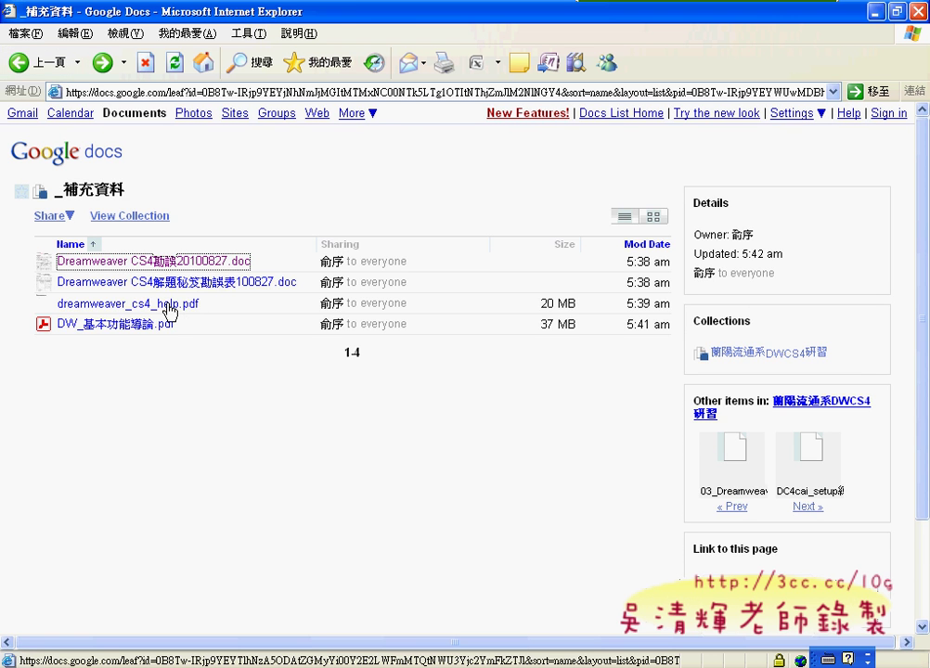
key(alt+F4)
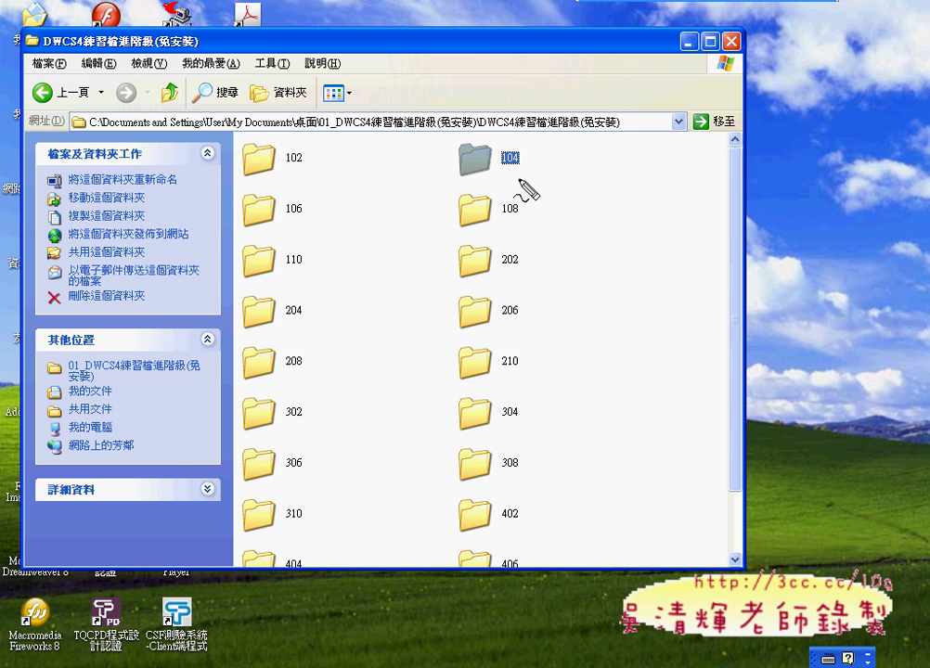
Open the 104 practice folder and examine its images and media subfolders and its Default page.
mouse_move(521, 177)
mouse_down()
mouse_move(462, 176)
mouse_move(501, 151)
mouse_move(522, 167)
mouse_move(511, 195)
mouse_up()
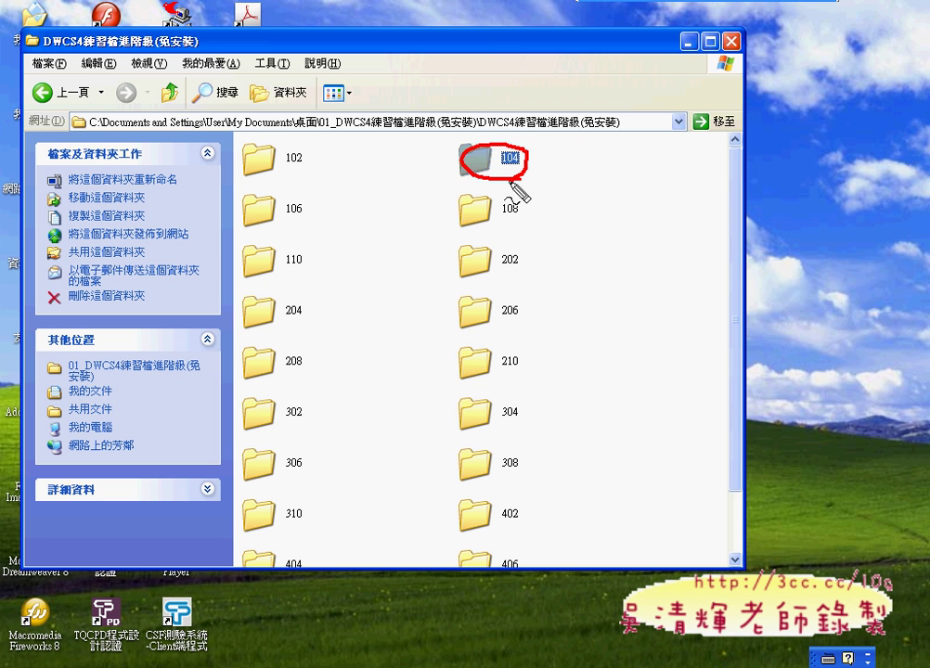
key(Escape)
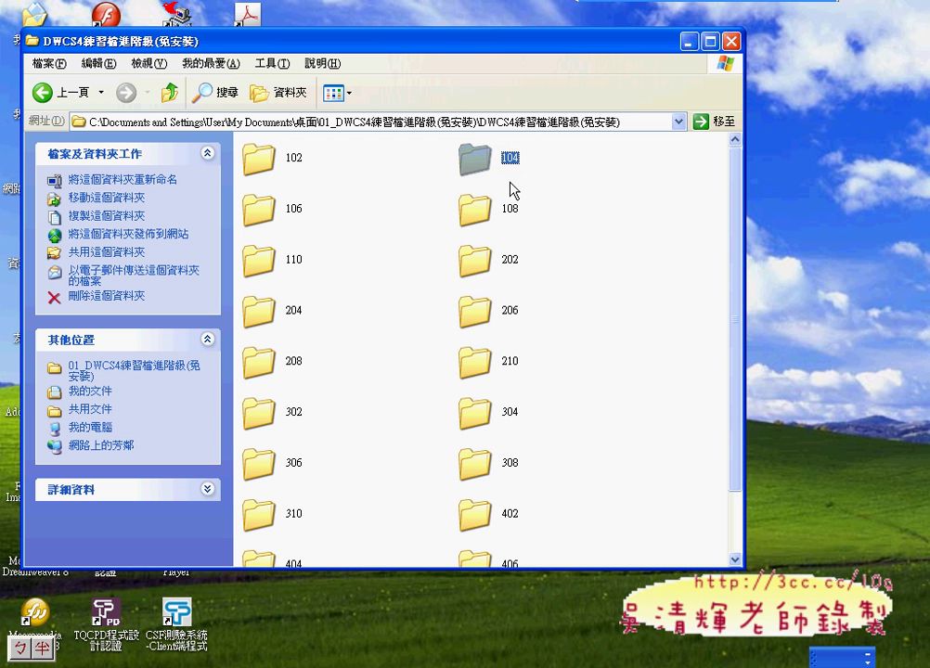
double_click(479, 175)
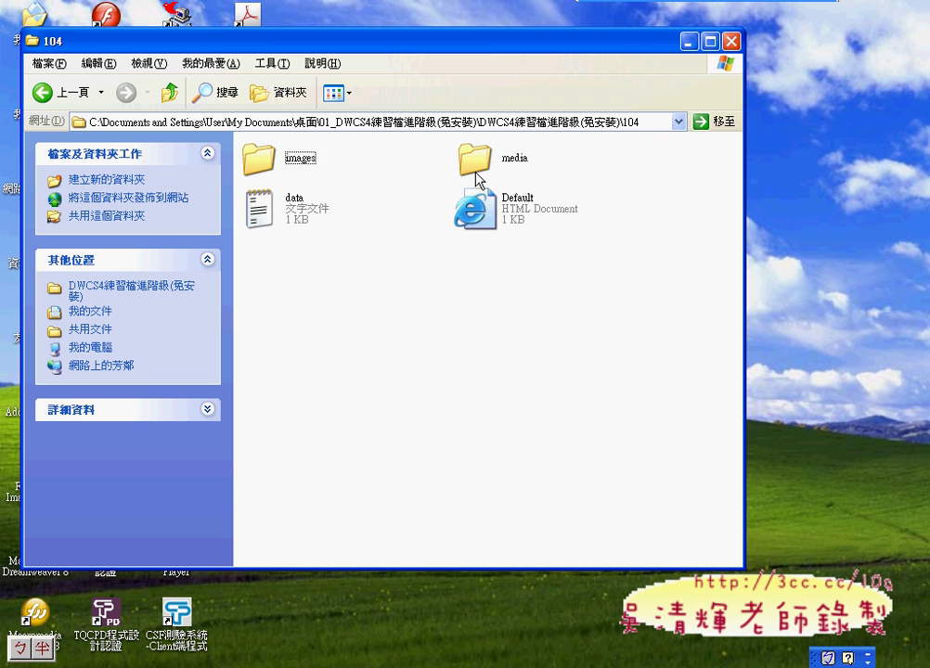
click(479, 230)
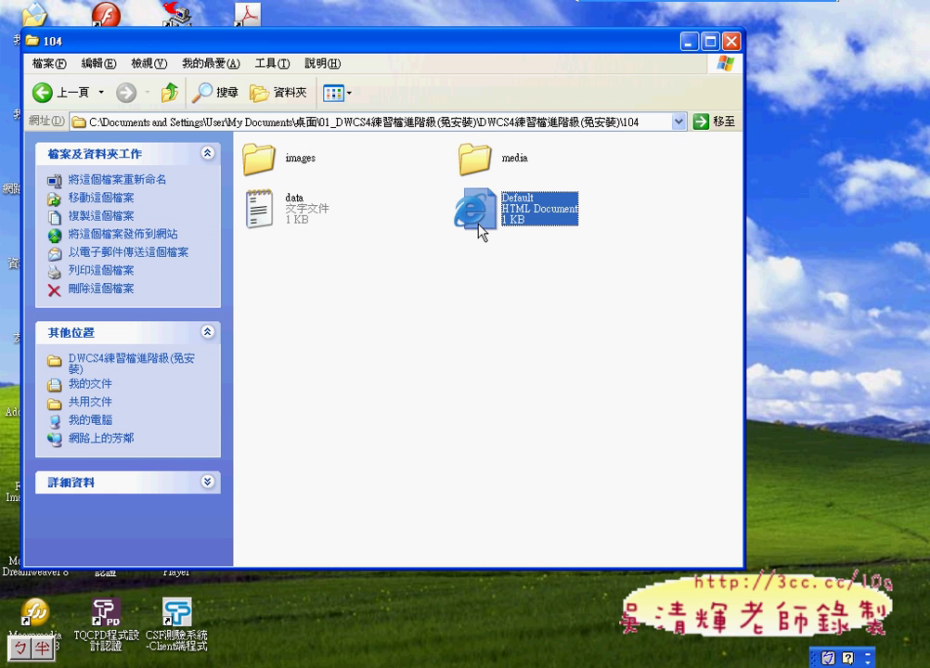
key(ctrl+2)
mouse_move(316, 173)
mouse_down()
mouse_move(272, 166)
mouse_move(262, 148)
mouse_move(328, 168)
mouse_up()
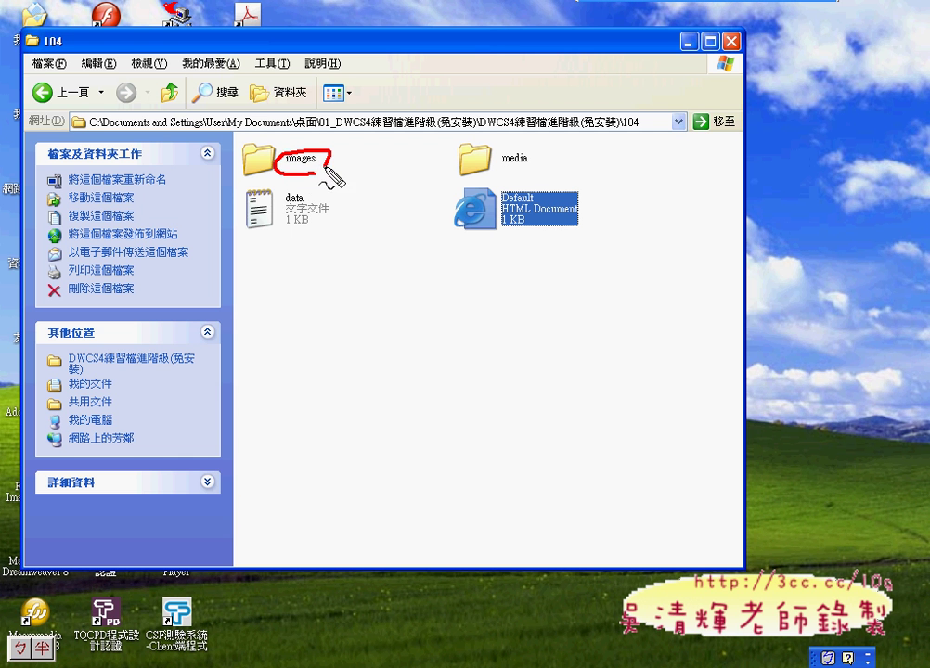
mouse_move(535, 170)
mouse_down()
mouse_move(492, 171)
mouse_move(506, 150)
mouse_move(542, 164)
mouse_move(531, 172)
mouse_up()
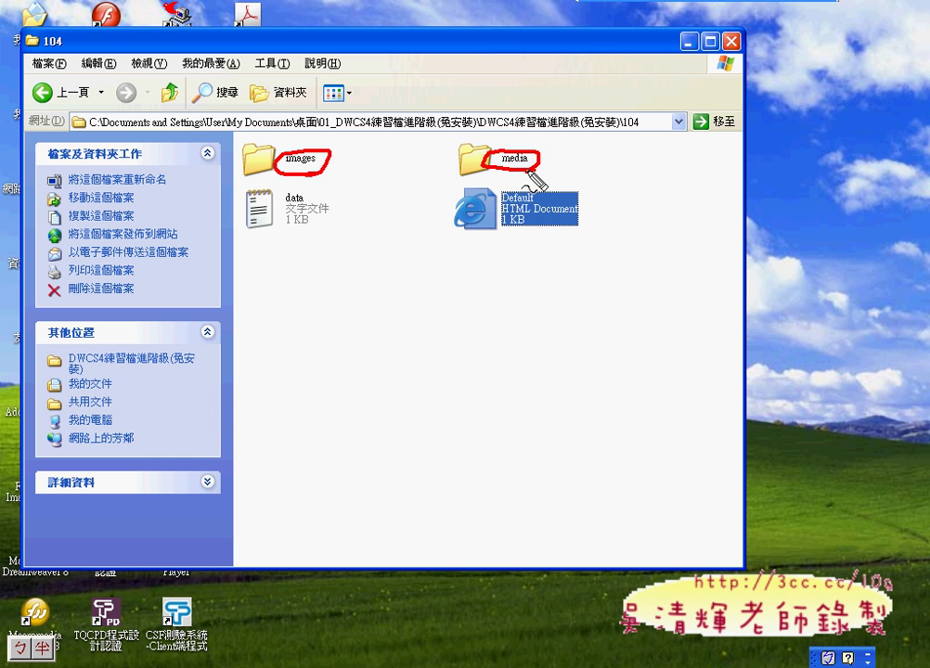
key(Escape)
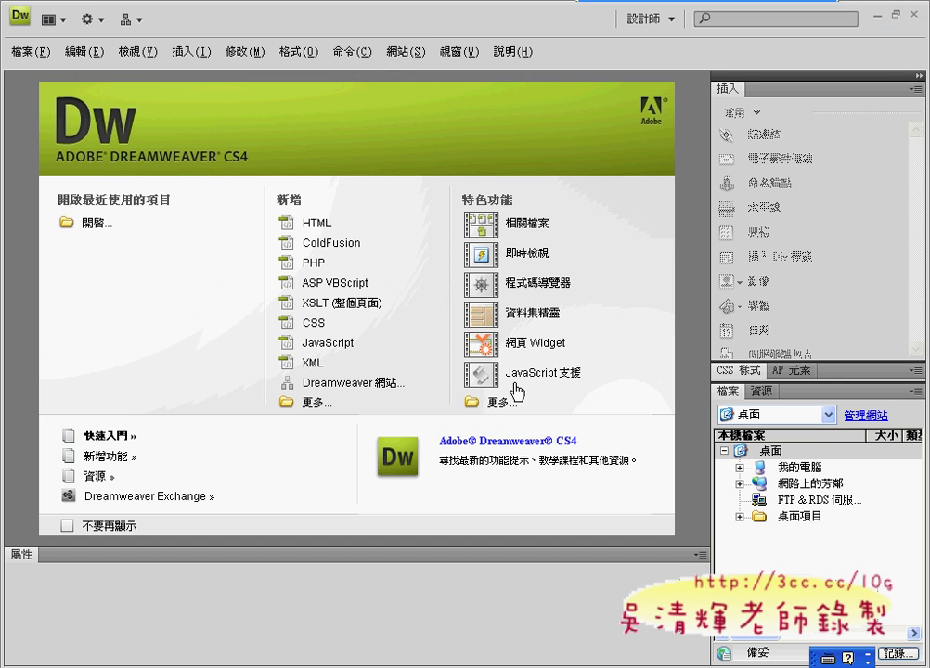
click(404, 53)
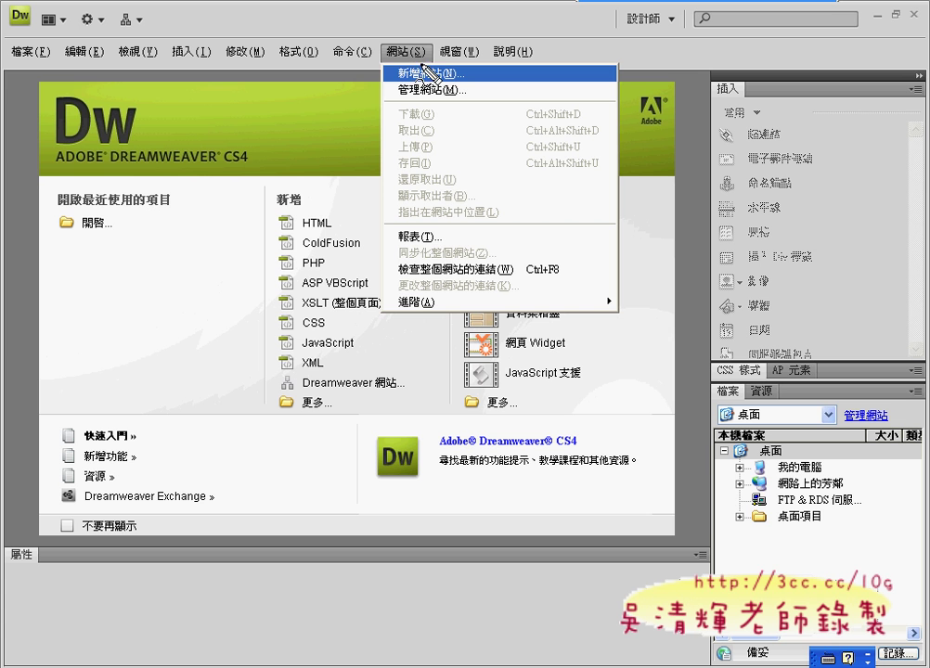
mouse_move(384, 67)
mouse_down()
mouse_move(388, 52)
mouse_move(411, 47)
mouse_move(423, 57)
mouse_up()
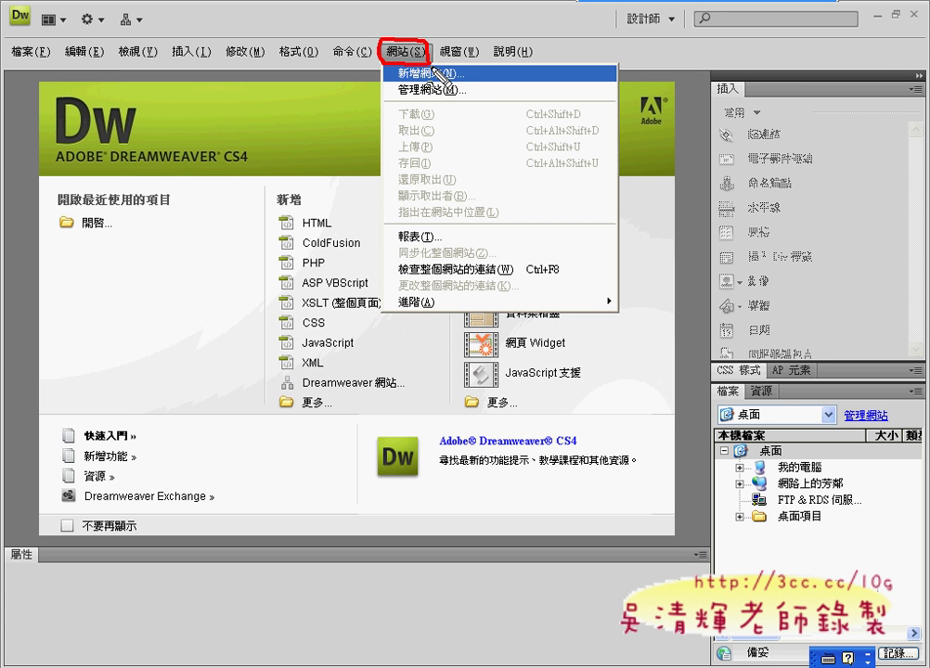
mouse_move(468, 91)
mouse_down()
mouse_move(401, 89)
mouse_move(464, 89)
mouse_up()
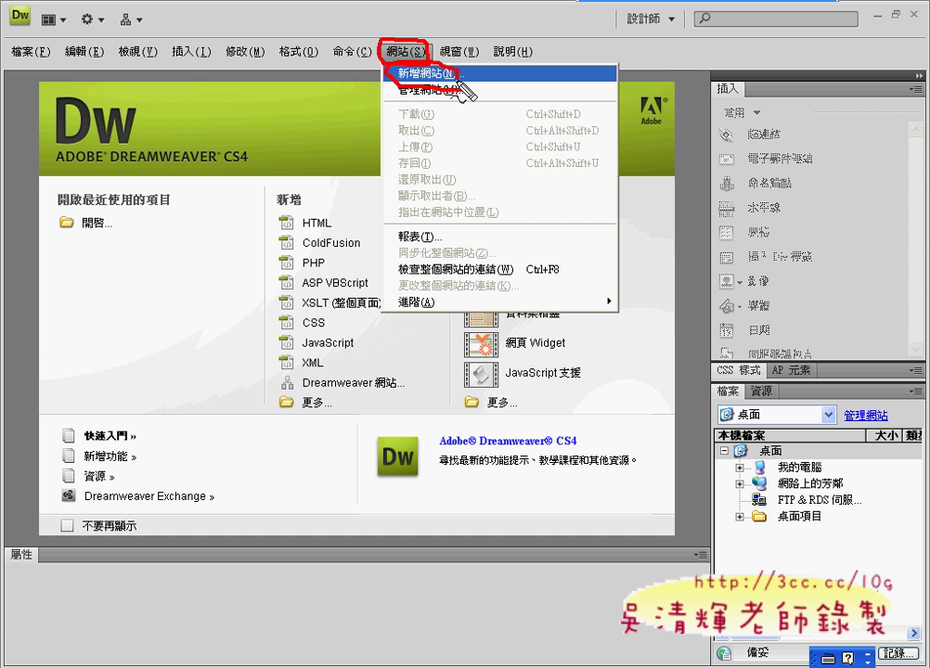
key(Escape)
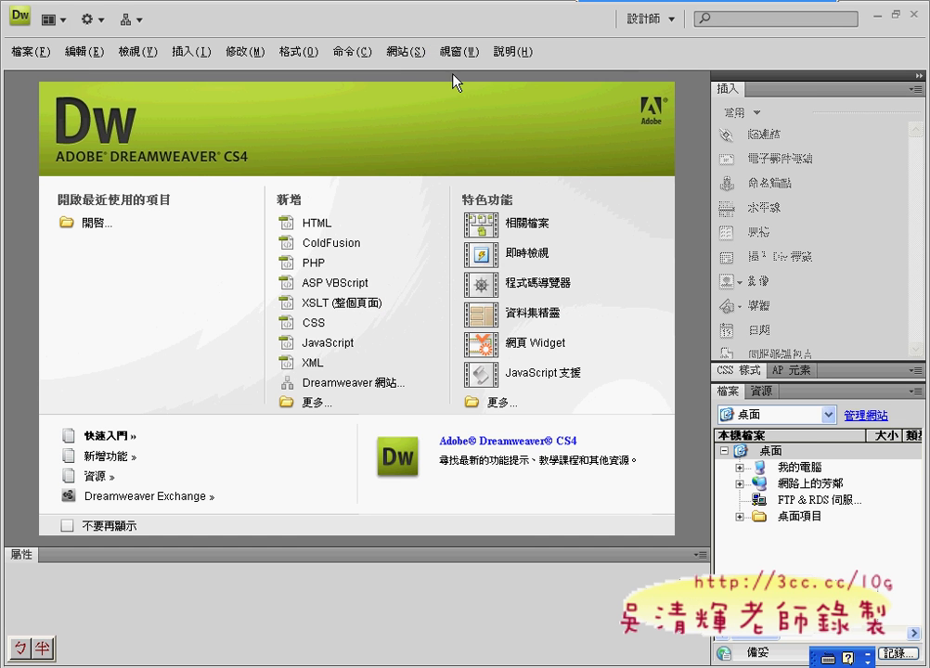
Start a new site definition named 104 that uses no server technology.
click(401, 51)
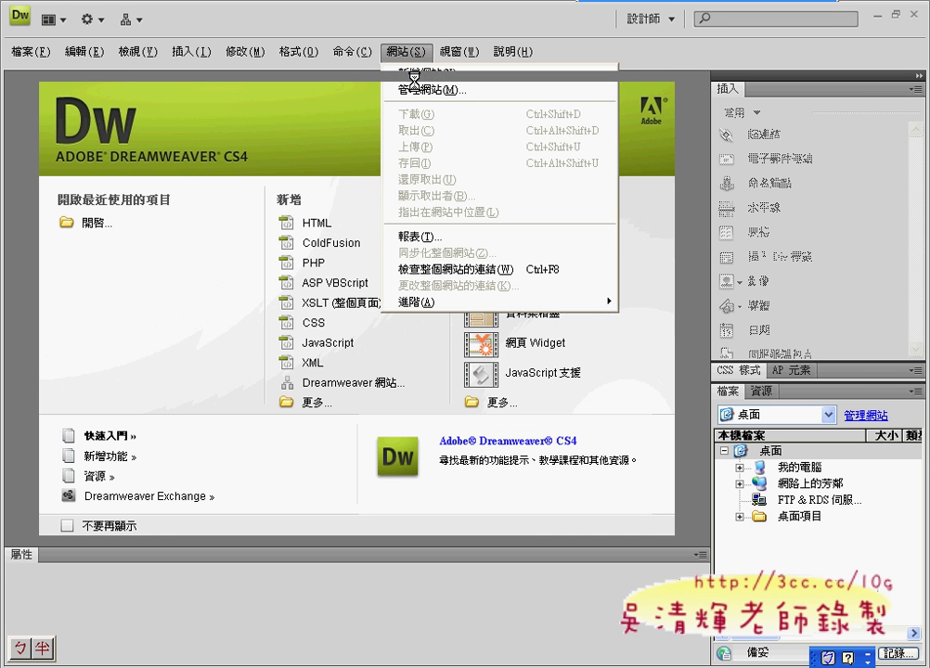
click(413, 70)
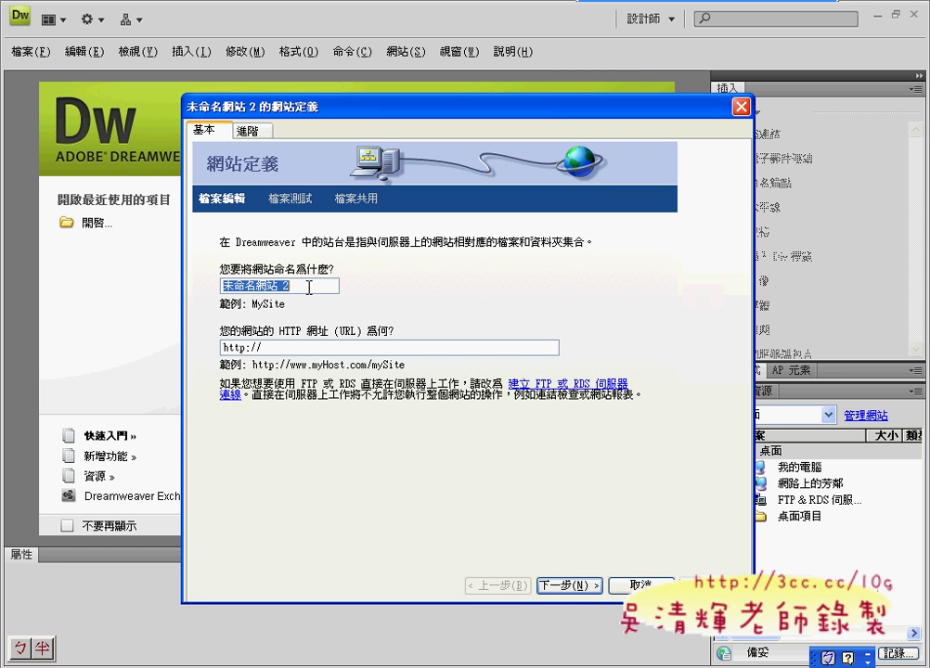
text(104)
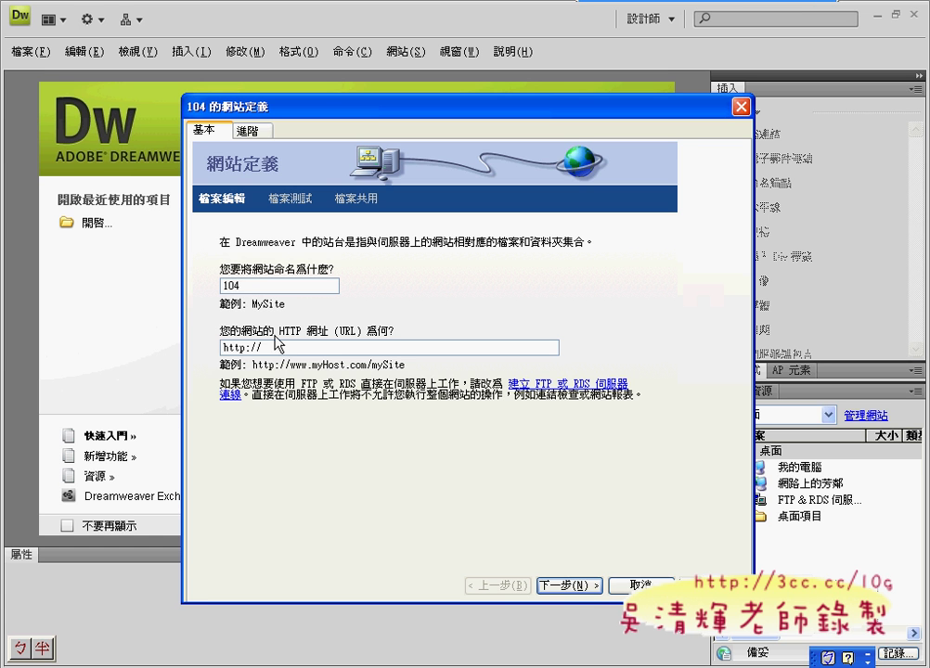
click(575, 587)
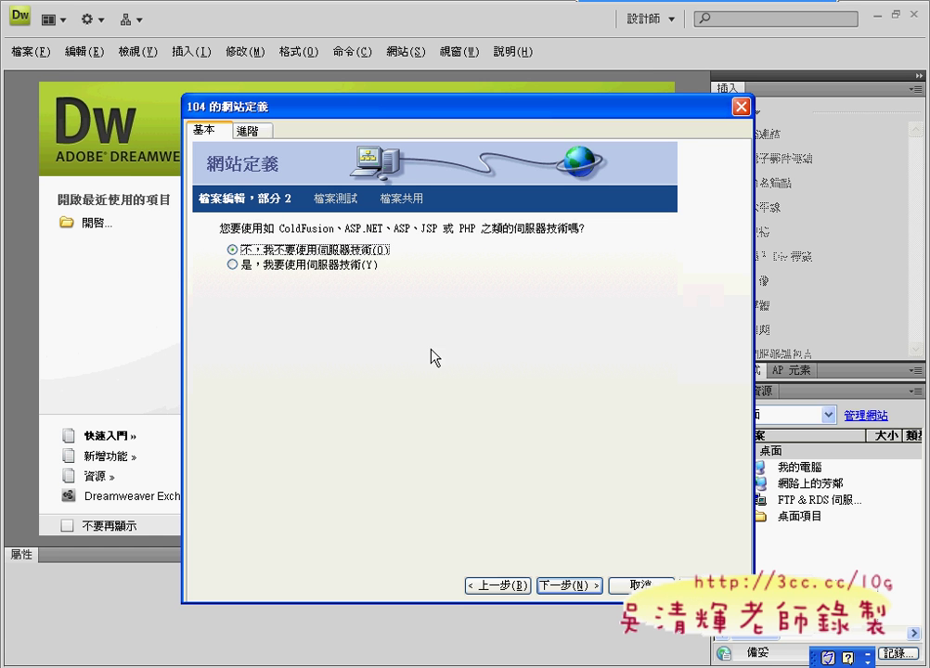
click(569, 585)
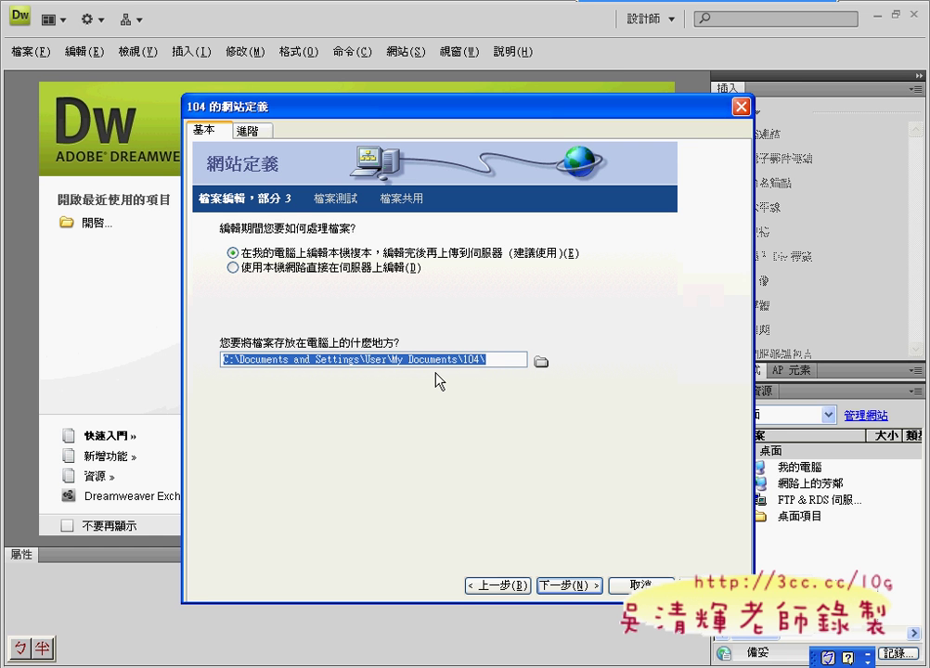
Browse for the site's local root folder from the desktop through 01_DWCS4練習檔進階級(免安裝) and DWCS4練習檔進階級(免安裝) into 104.
click(541, 363)
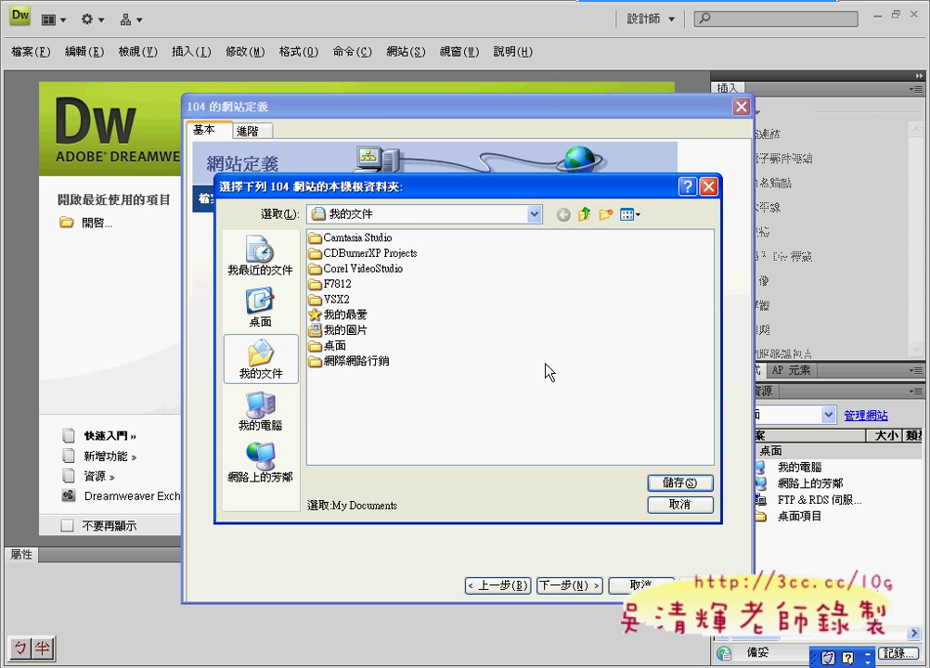
click(260, 313)
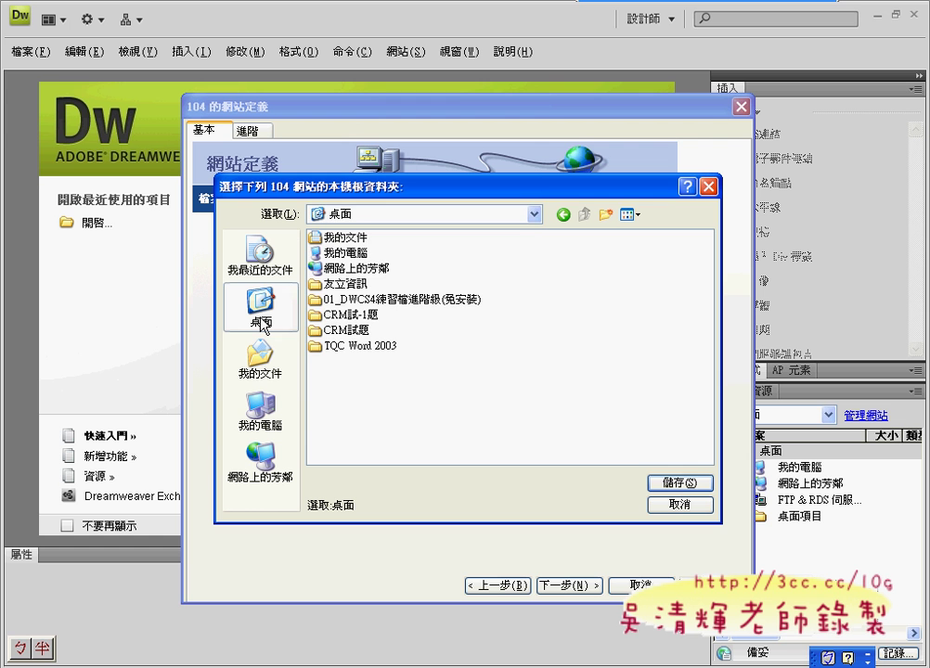
double_click(407, 299)
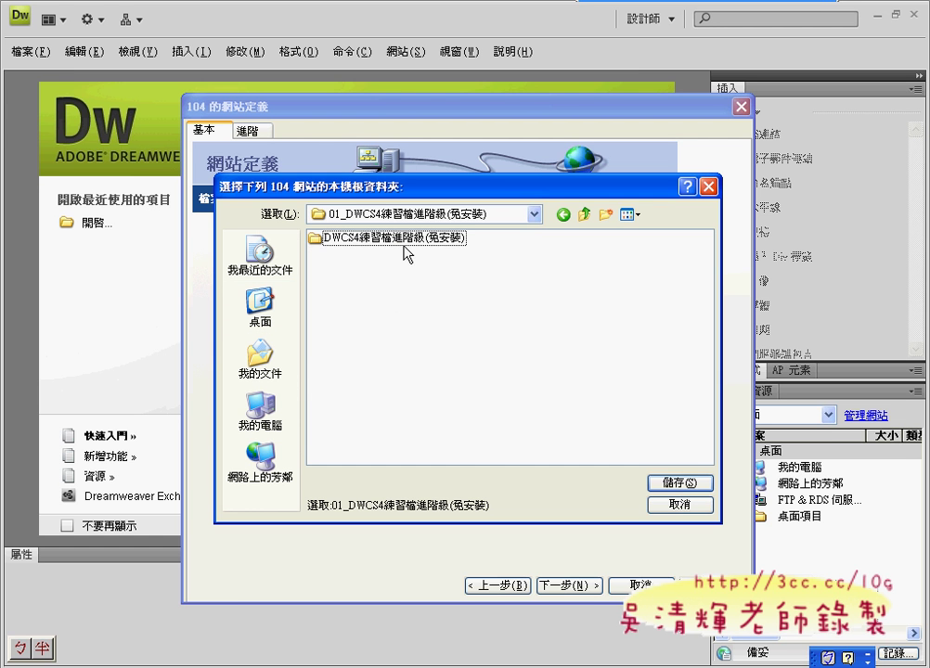
double_click(371, 238)
double_click(332, 253)
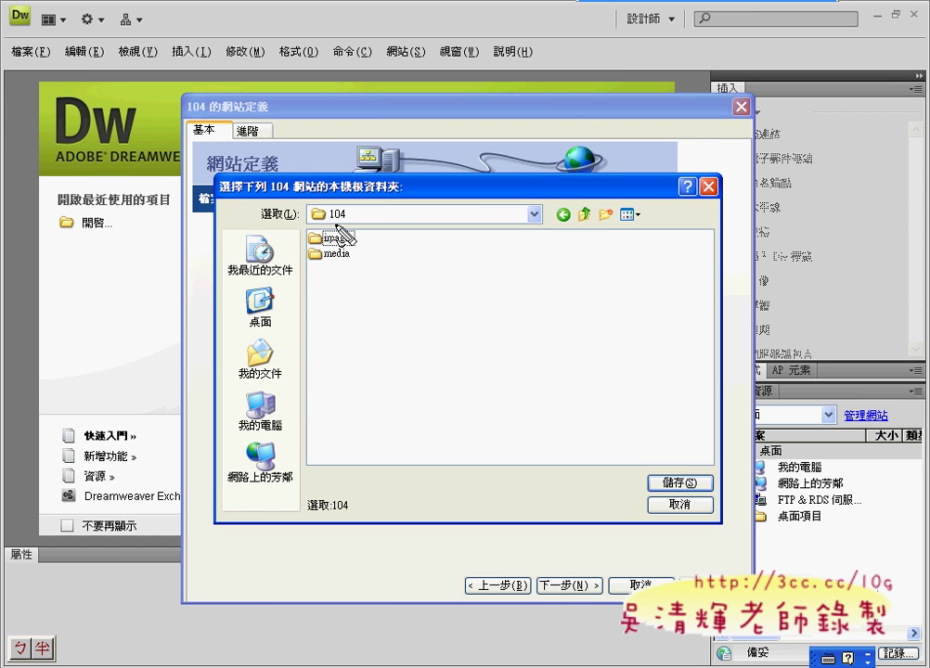
mouse_move(344, 206)
mouse_down()
mouse_move(312, 212)
mouse_move(353, 223)
mouse_move(353, 265)
mouse_move(322, 261)
mouse_move(332, 235)
mouse_move(358, 265)
mouse_up()
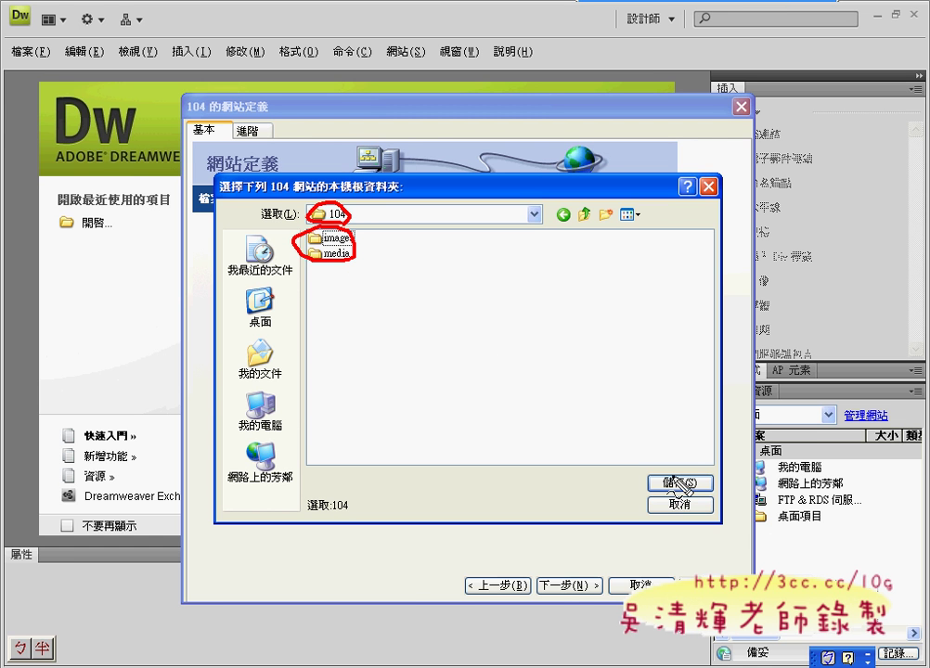
mouse_move(711, 496)
mouse_down()
mouse_move(678, 503)
mouse_move(708, 472)
mouse_up()
key(Escape)
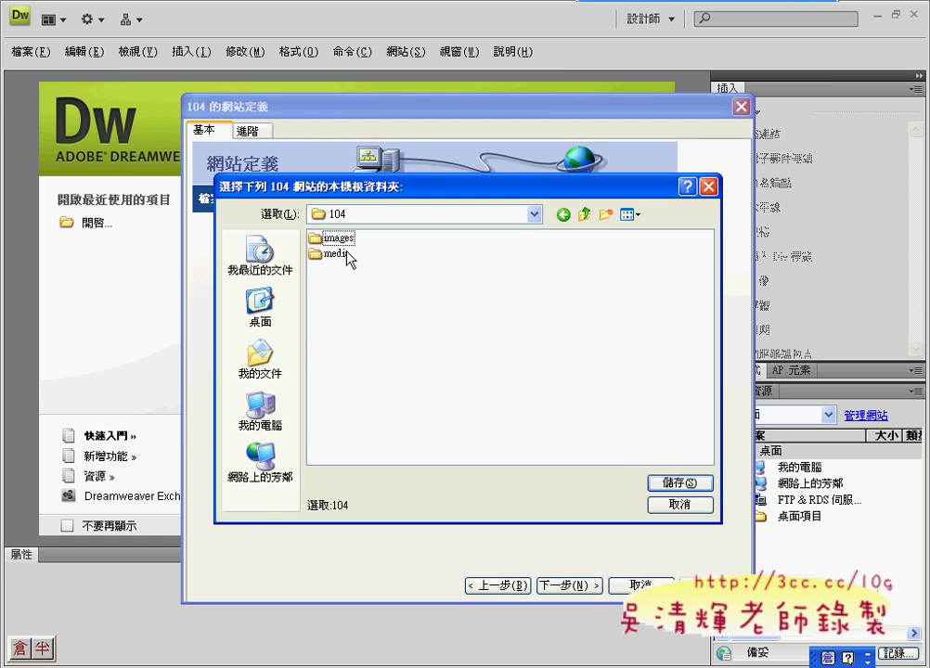
double_click(342, 239)
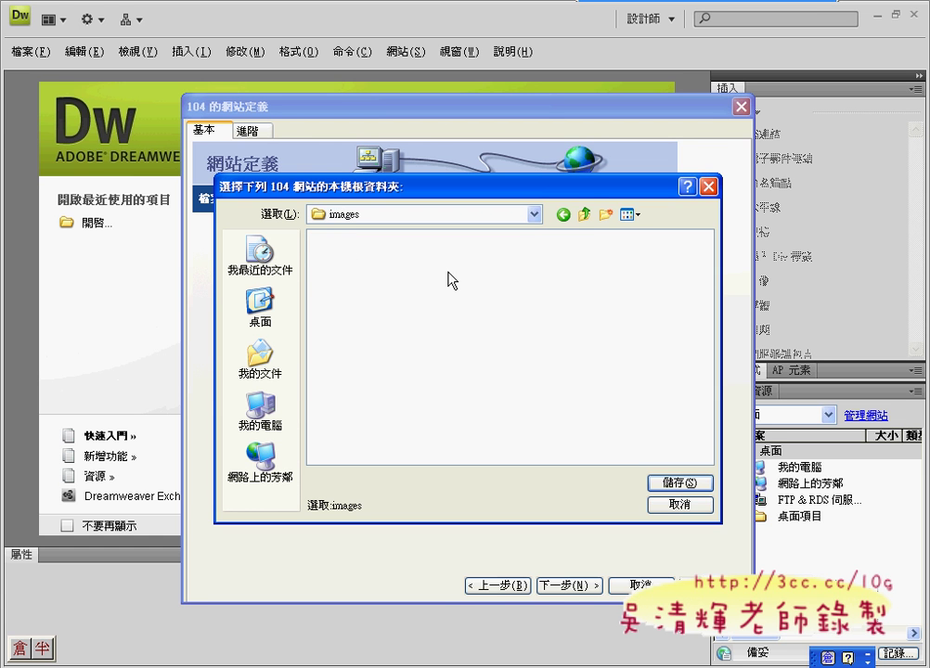
click(585, 215)
click(585, 215)
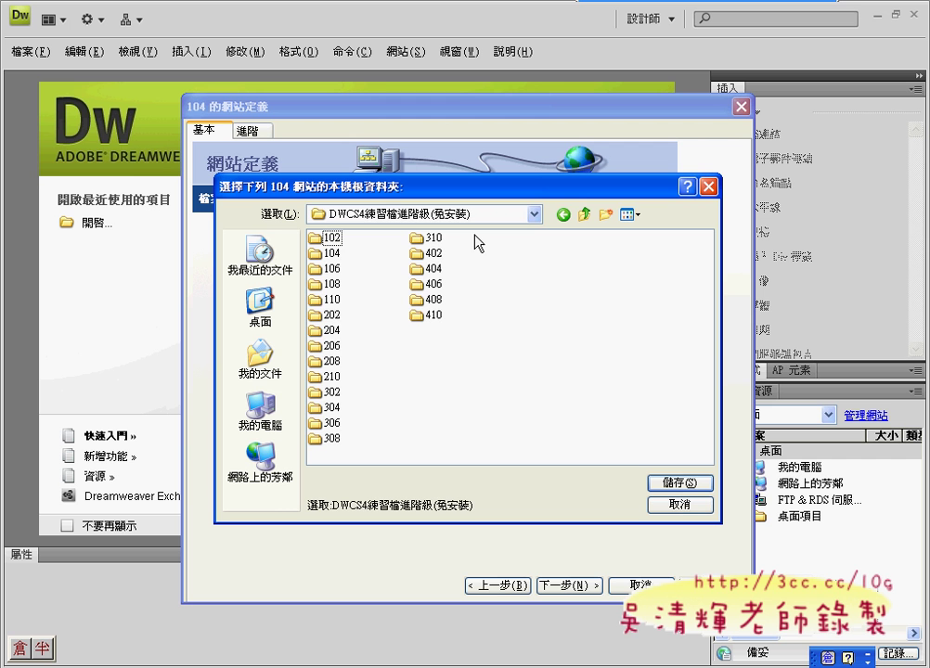
Set the 104 folder as the site's local root folder and proceed to the file sharing settings.
double_click(332, 253)
click(683, 483)
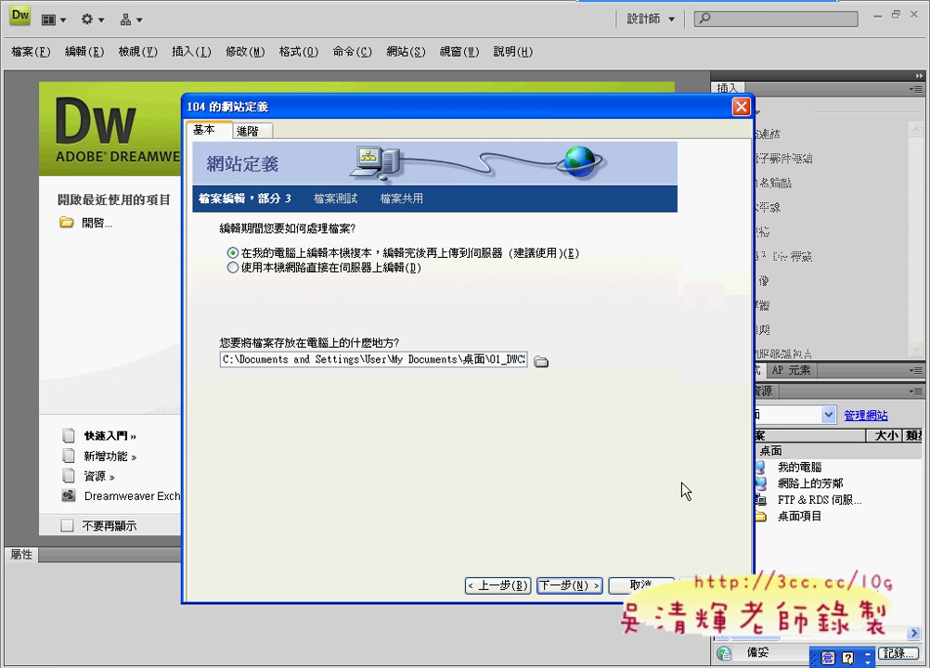
click(581, 587)
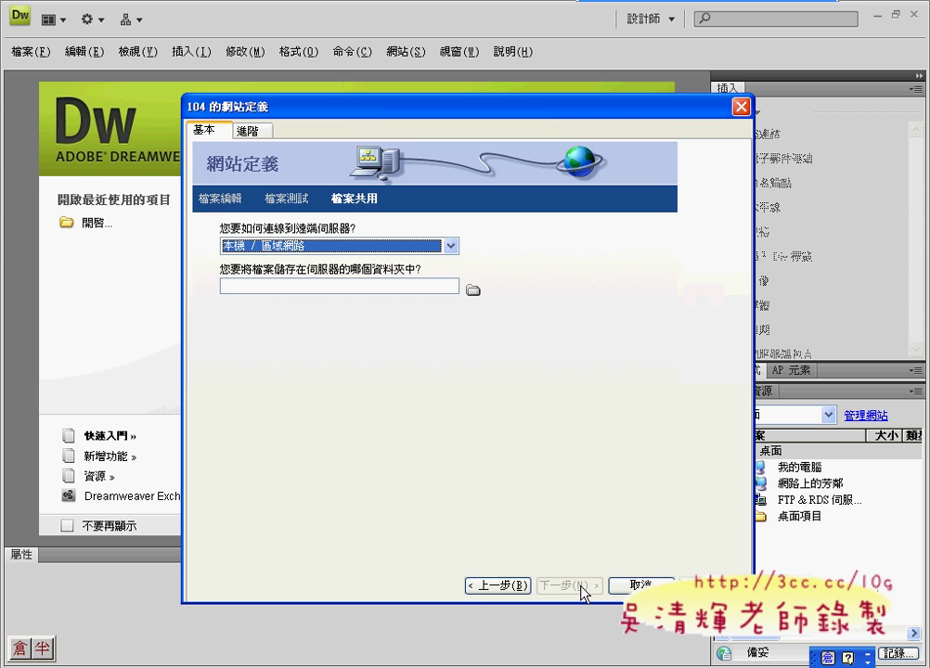
Set the remote server connection to none (無) and finish the 104 site definition.
click(264, 246)
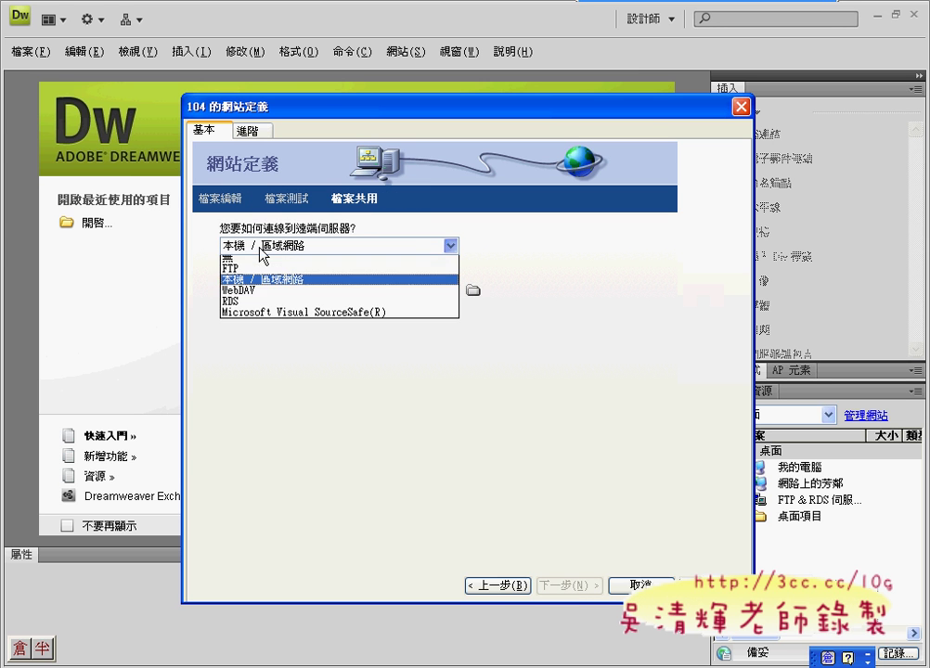
click(260, 259)
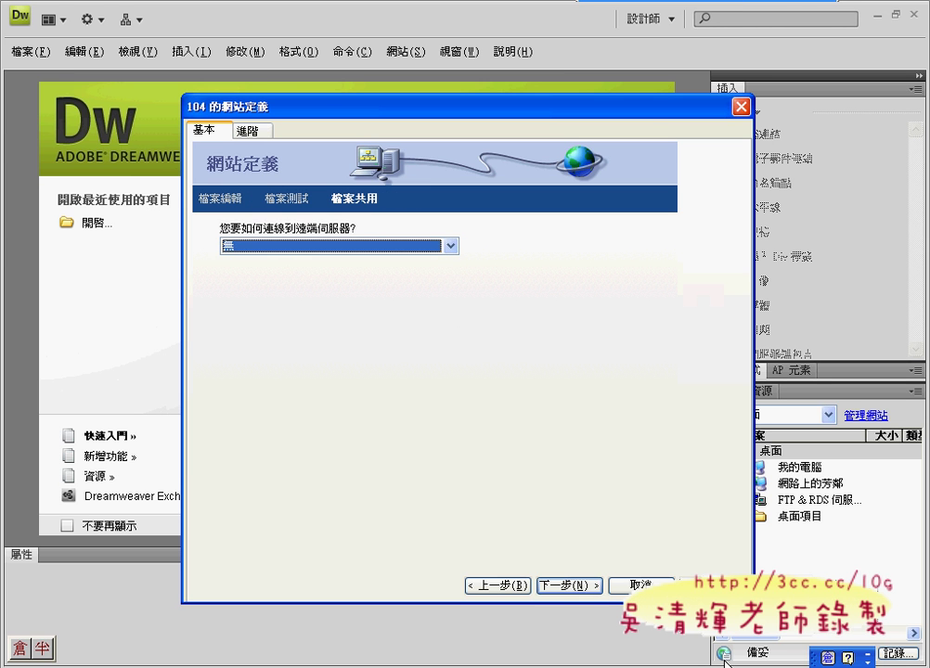
click(577, 587)
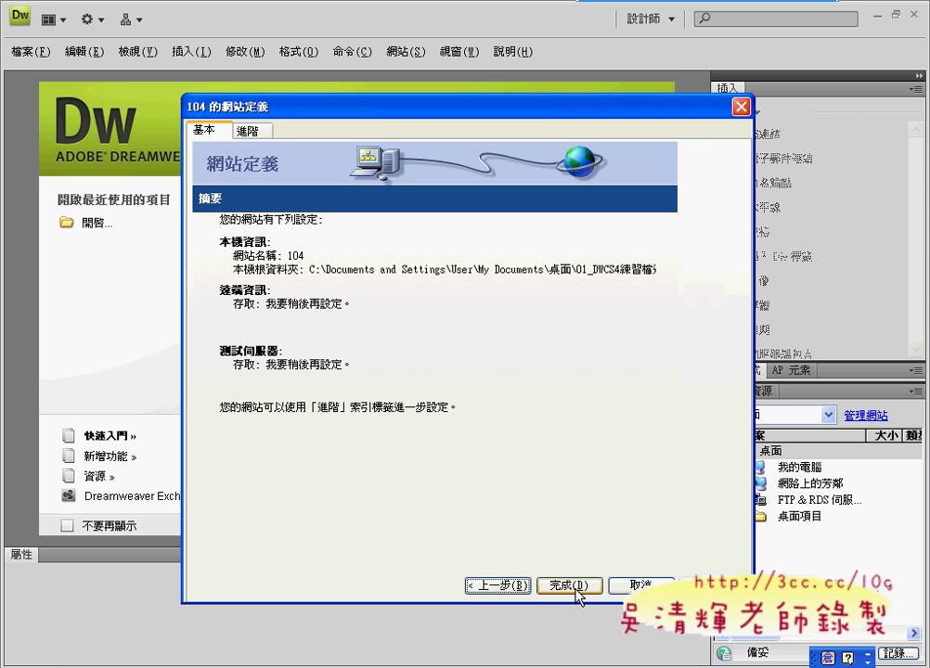
click(577, 588)
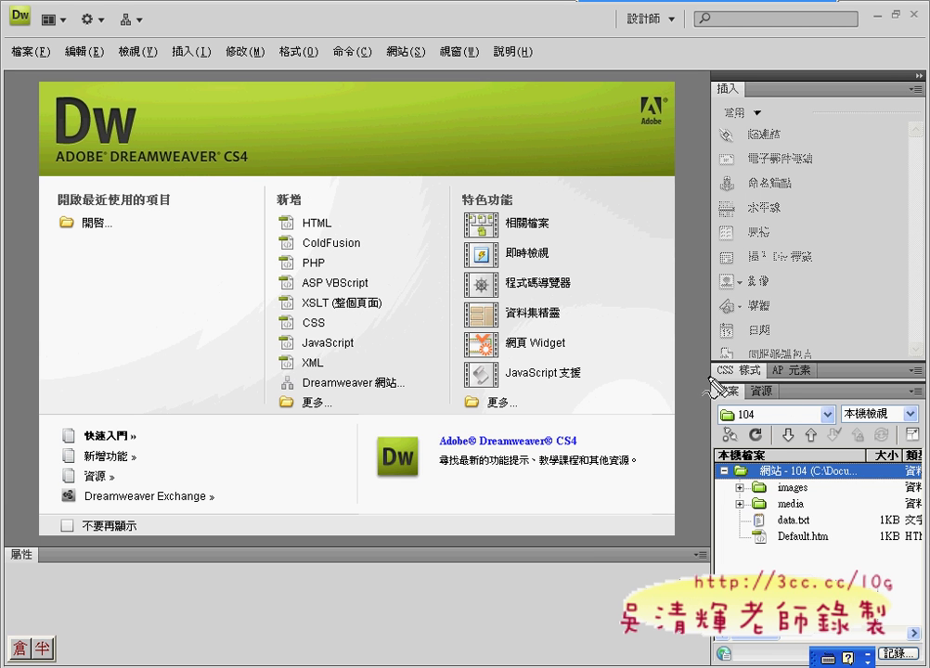
mouse_move(764, 385)
mouse_down()
mouse_move(900, 386)
mouse_move(902, 595)
mouse_move(709, 390)
mouse_up()
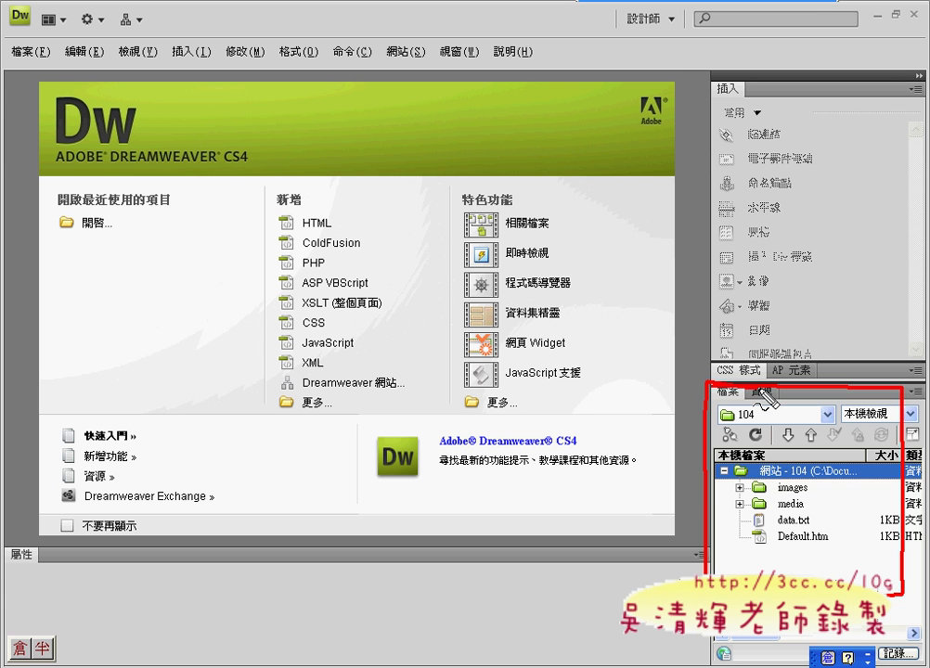
key(Escape)
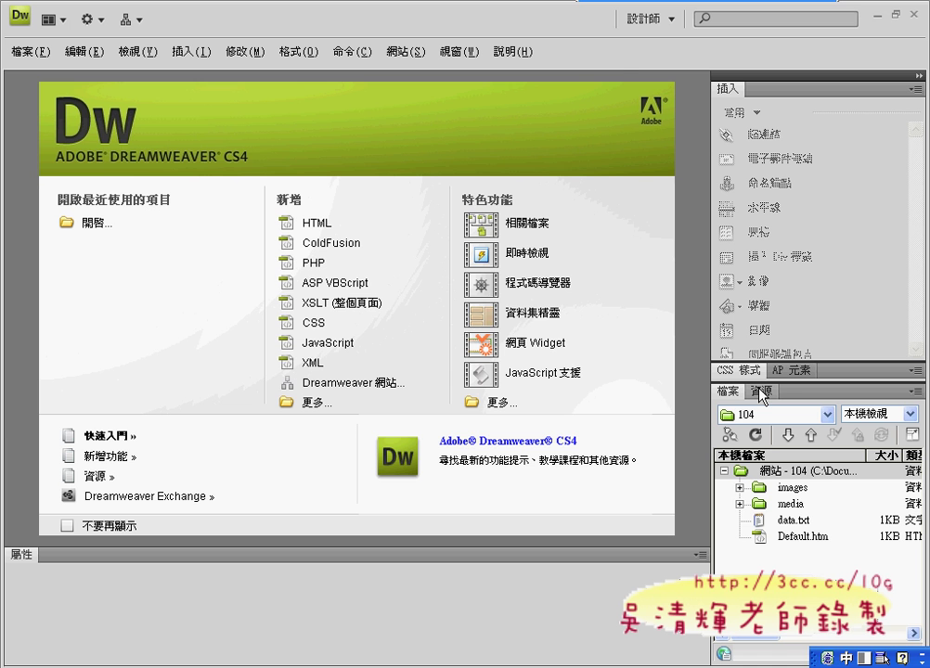
Hide the Files (檔案) panel and show it again in the workspace.
click(455, 53)
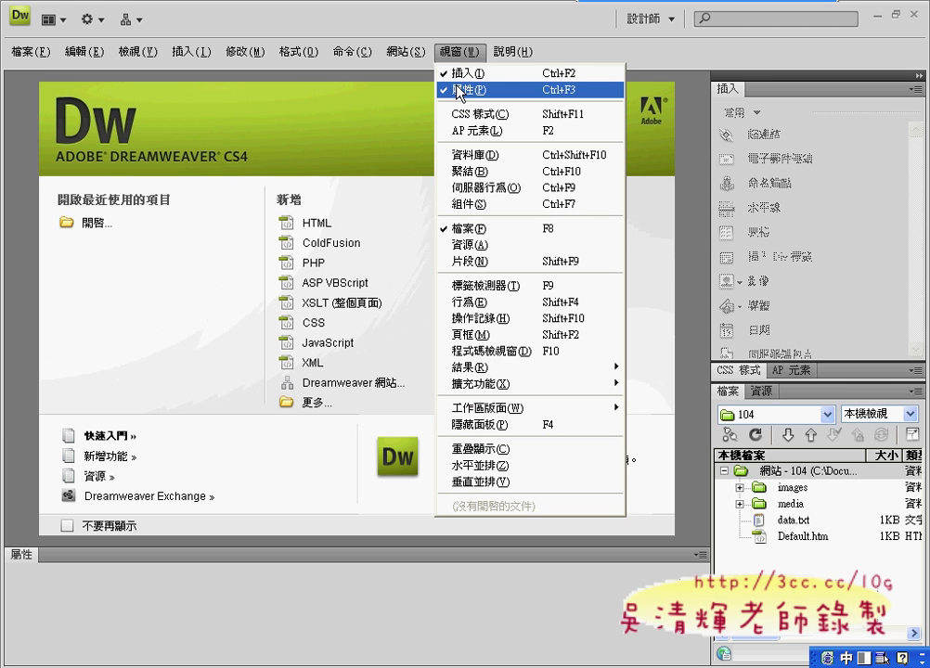
click(474, 232)
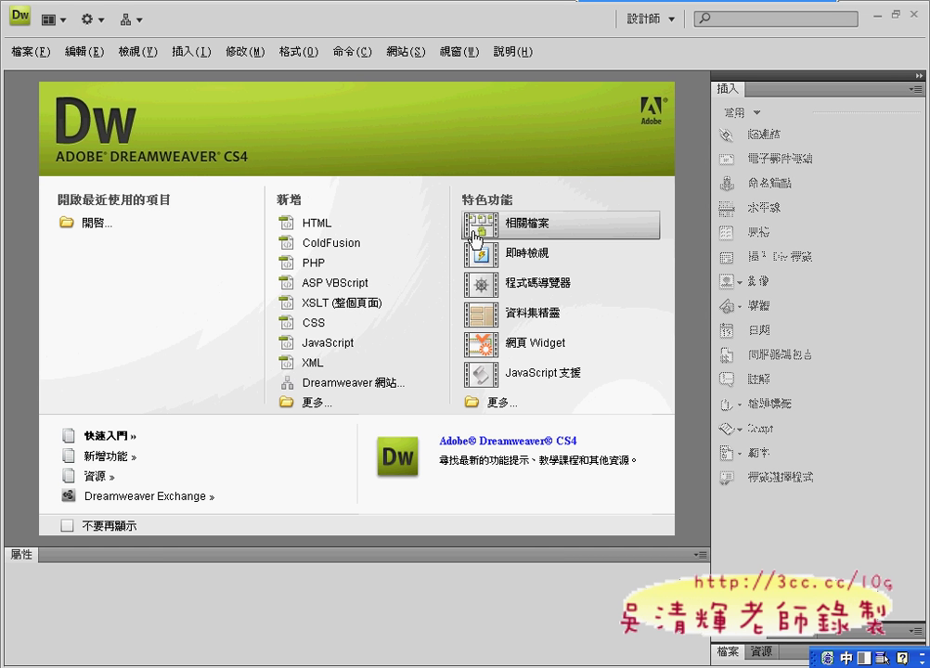
click(418, 53)
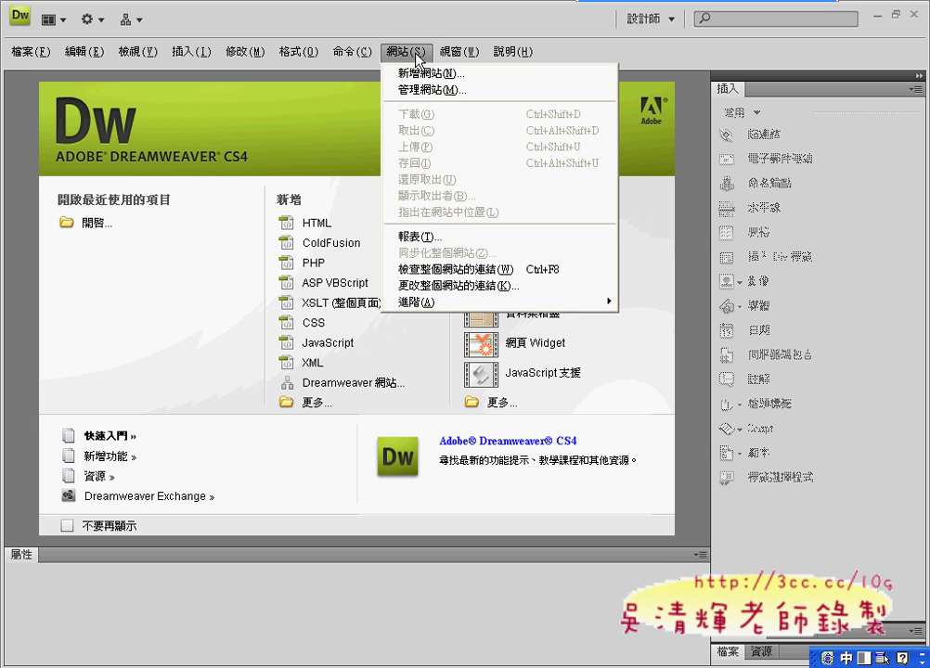
mouse_move(455, 52)
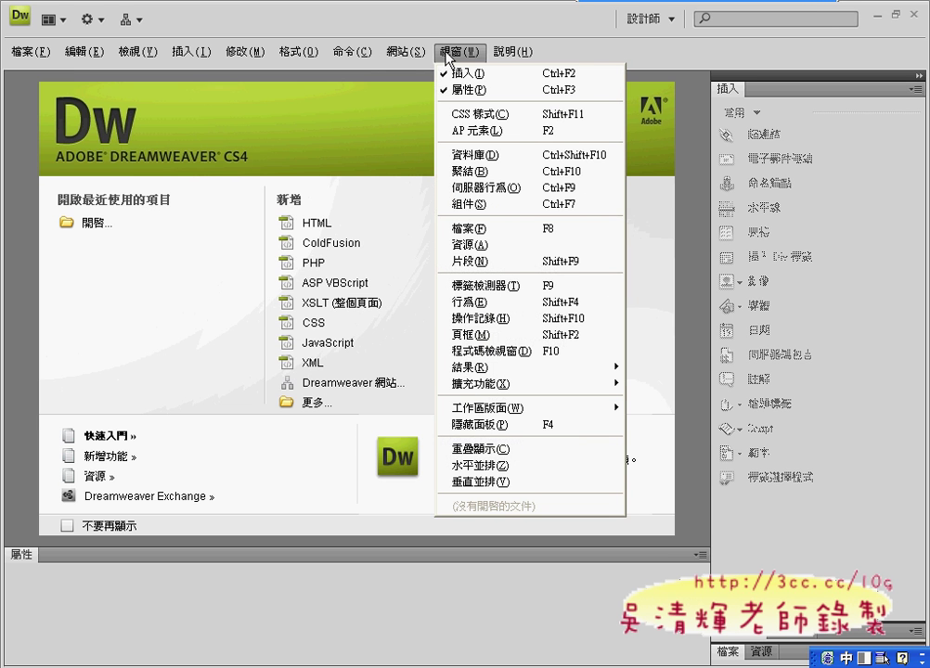
mouse_move(498, 240)
mouse_down()
mouse_move(448, 233)
mouse_move(469, 225)
mouse_move(490, 237)
mouse_up()
click(491, 232)
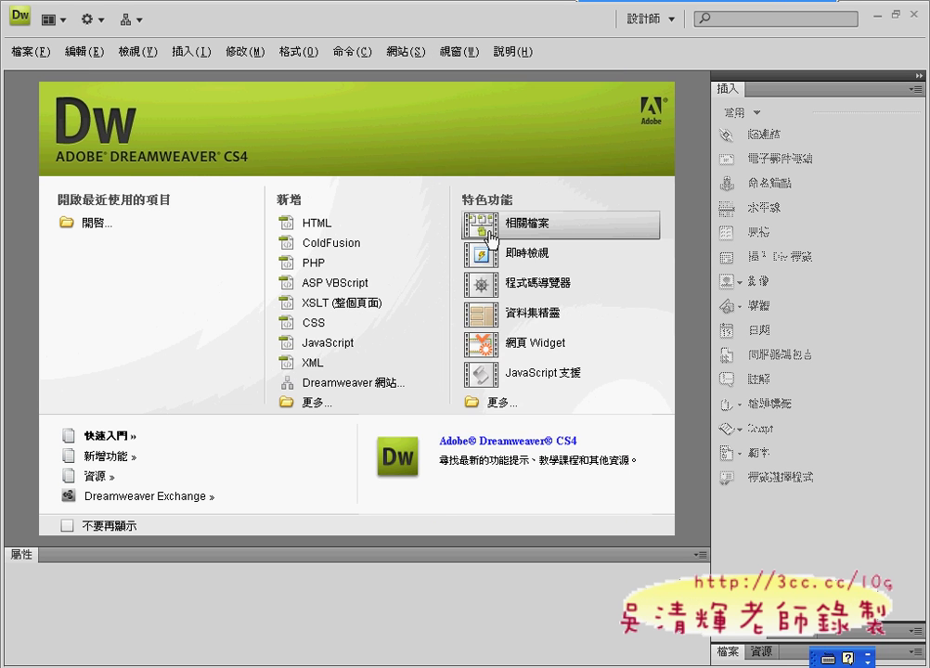
click(448, 52)
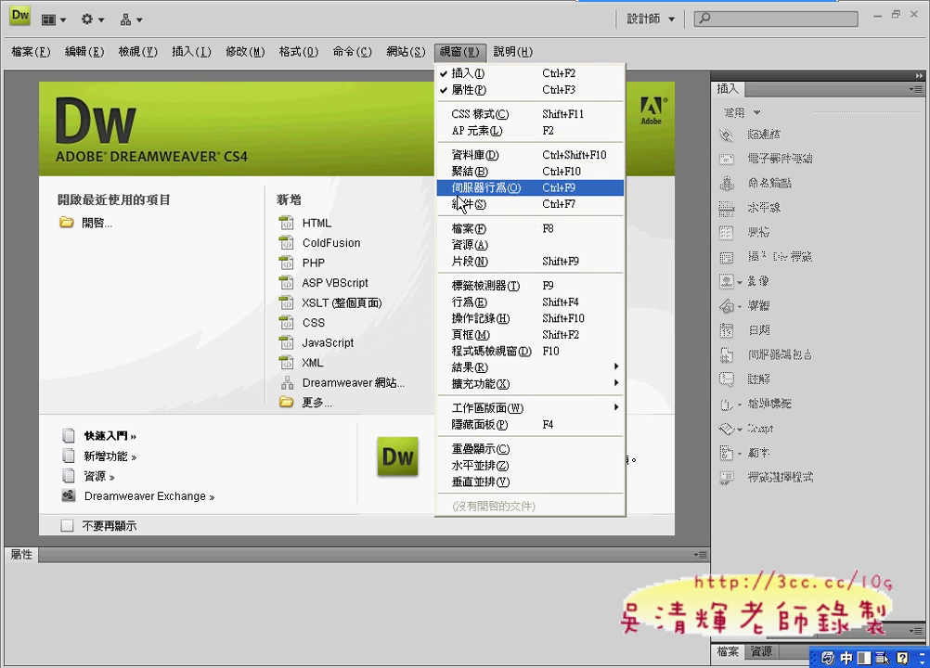
click(457, 228)
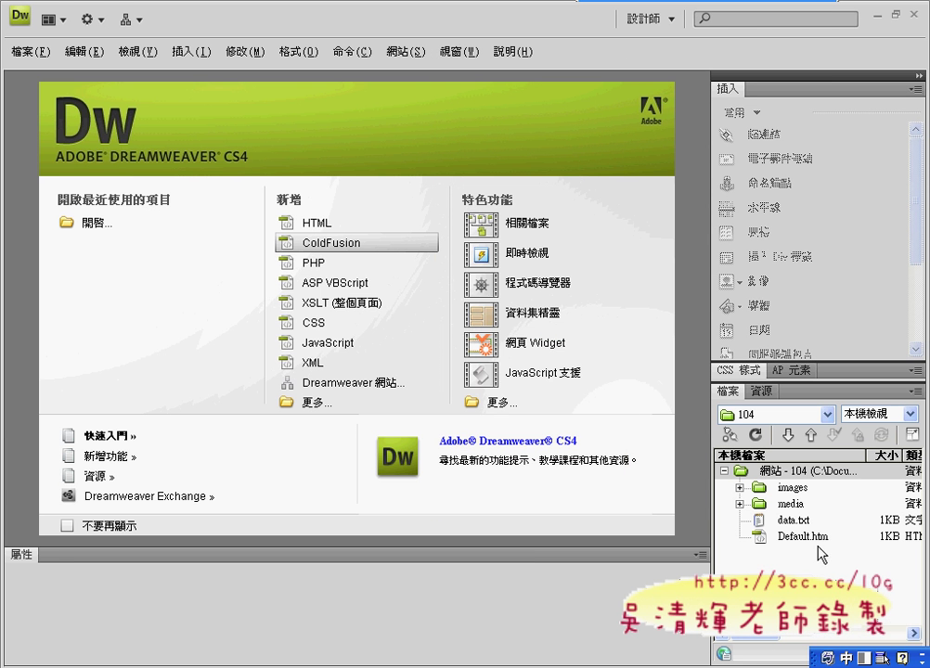
Open the Default.htm page from the local files of the 104 site.
click(815, 538)
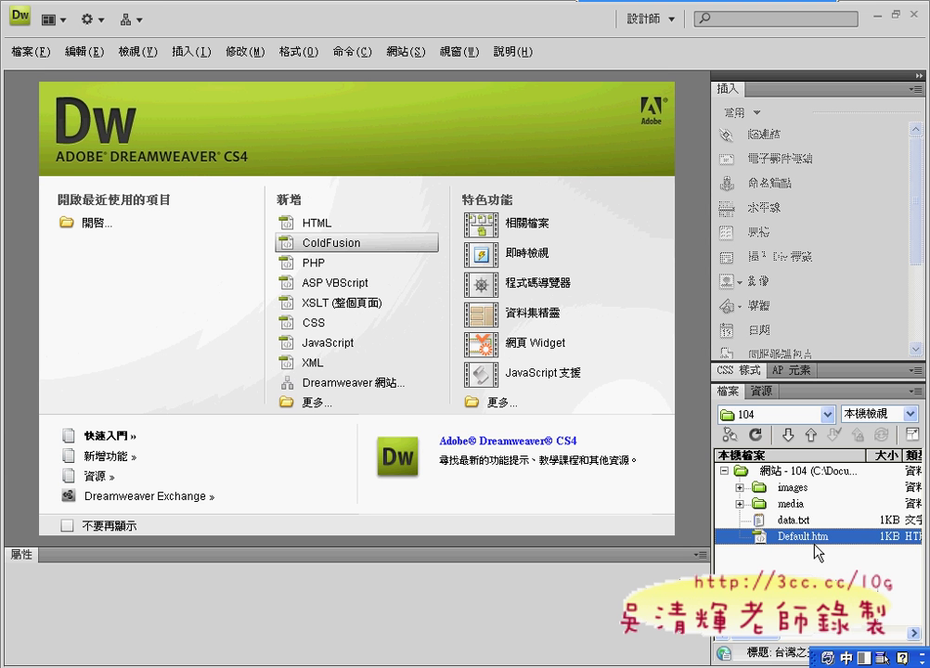
double_click(814, 544)
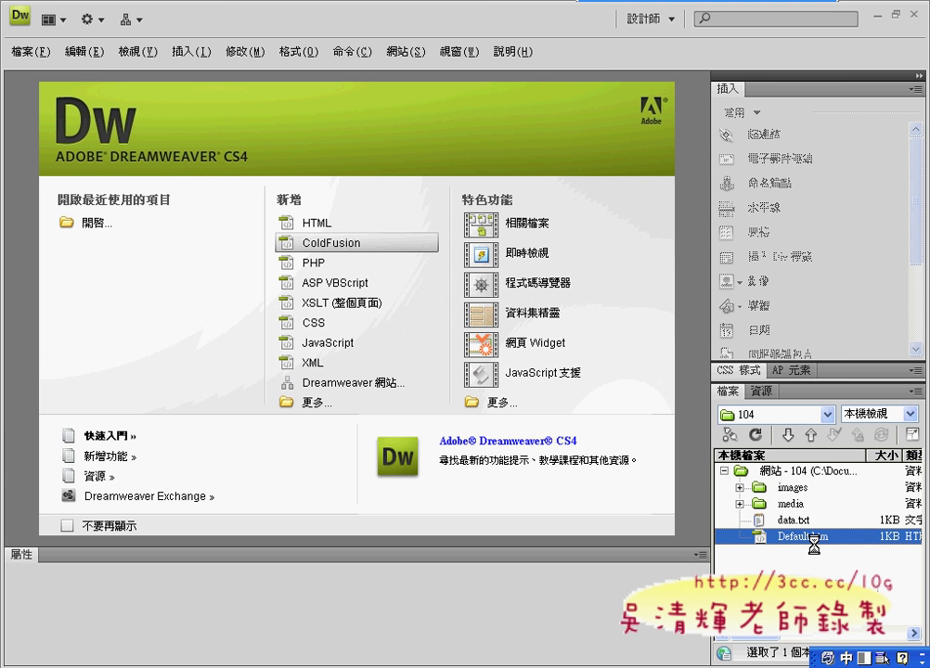